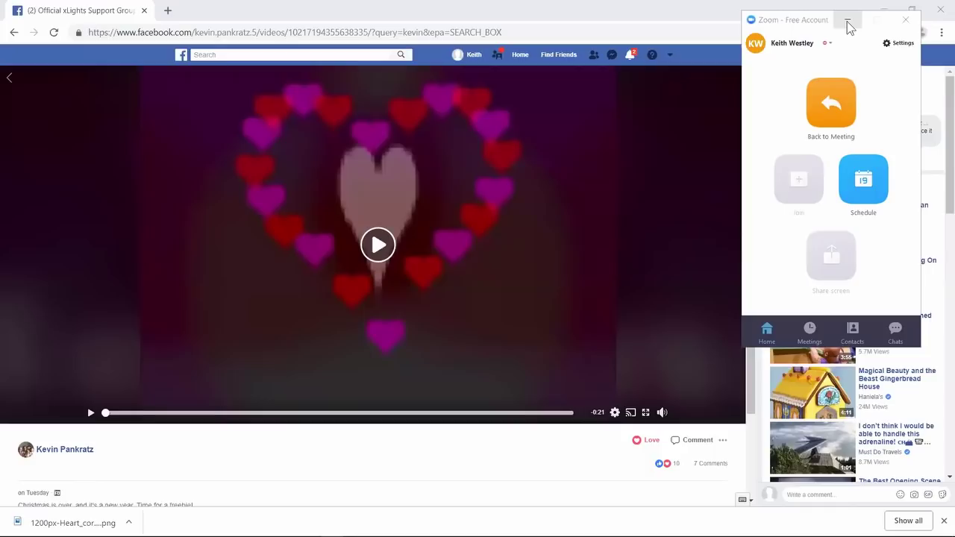
Minimize the meeting window, play the heart effect example video, and close the browser.
click(847, 21)
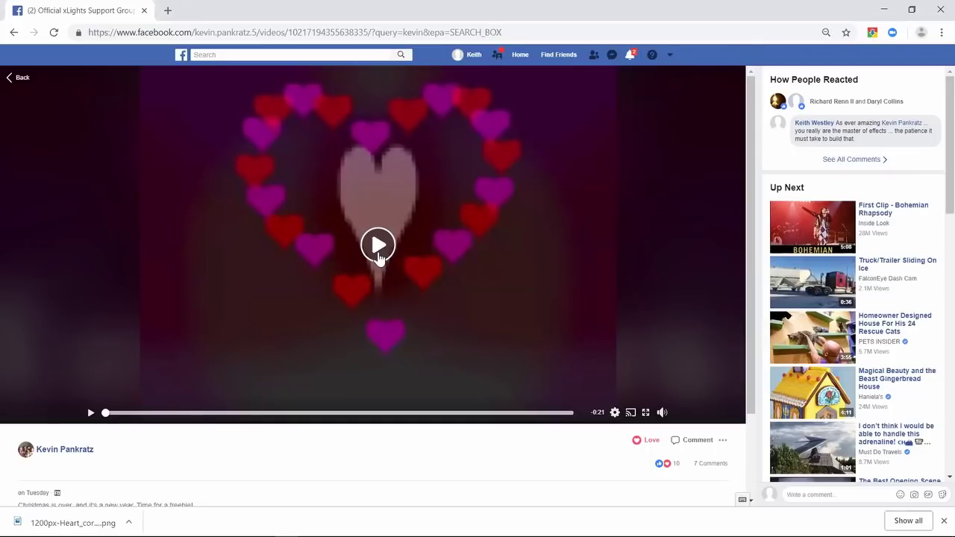
click(377, 246)
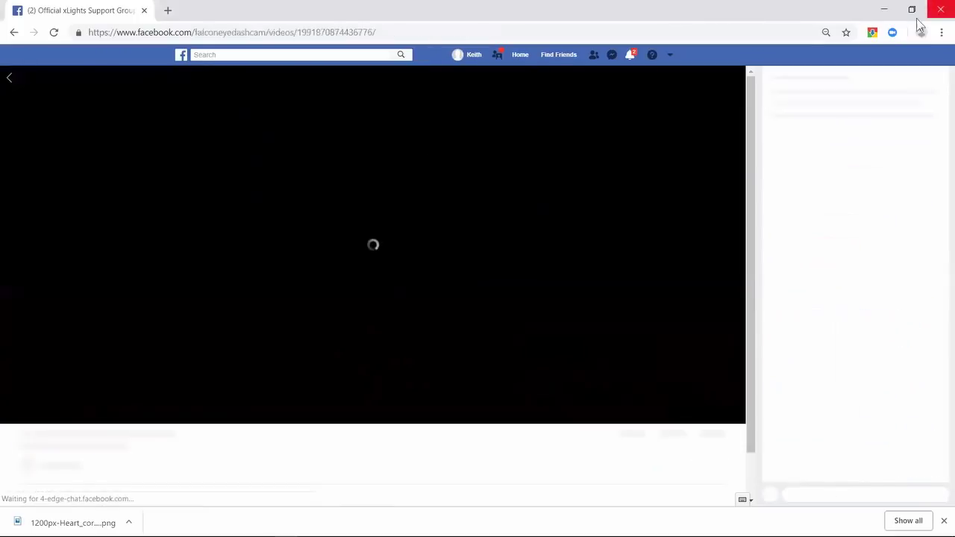
click(941, 10)
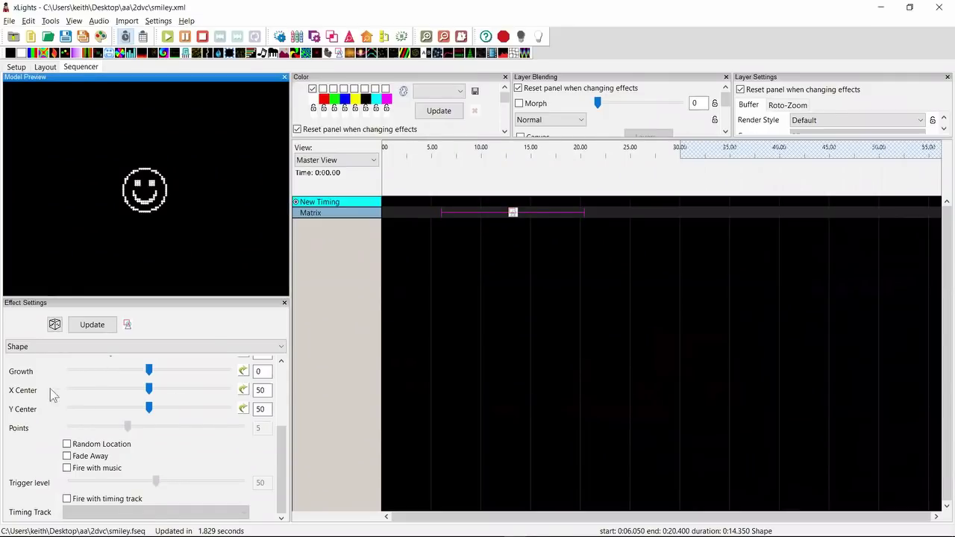
Enable the custom value curve on the Shape effect's X Center and preview the sideways movement on the Matrix.
click(256, 389)
click(243, 391)
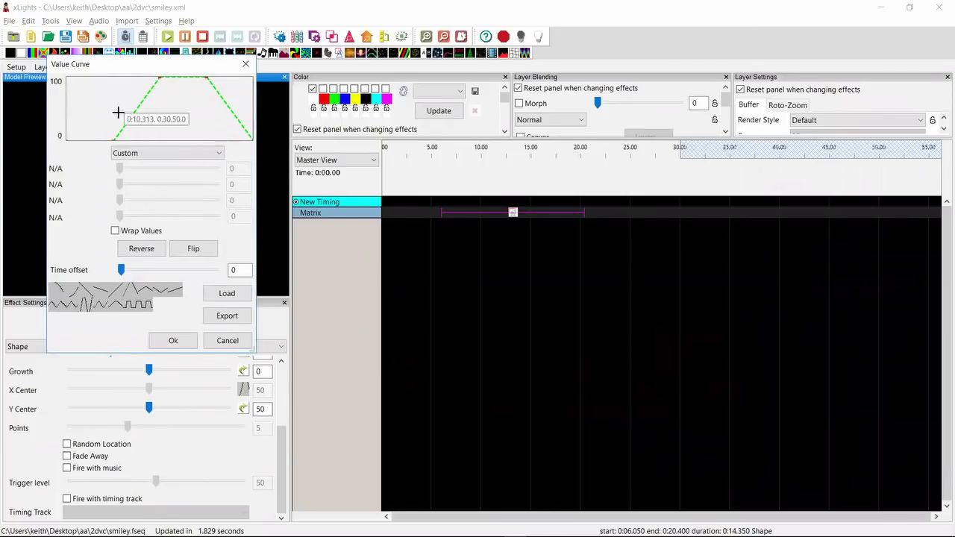
click(173, 341)
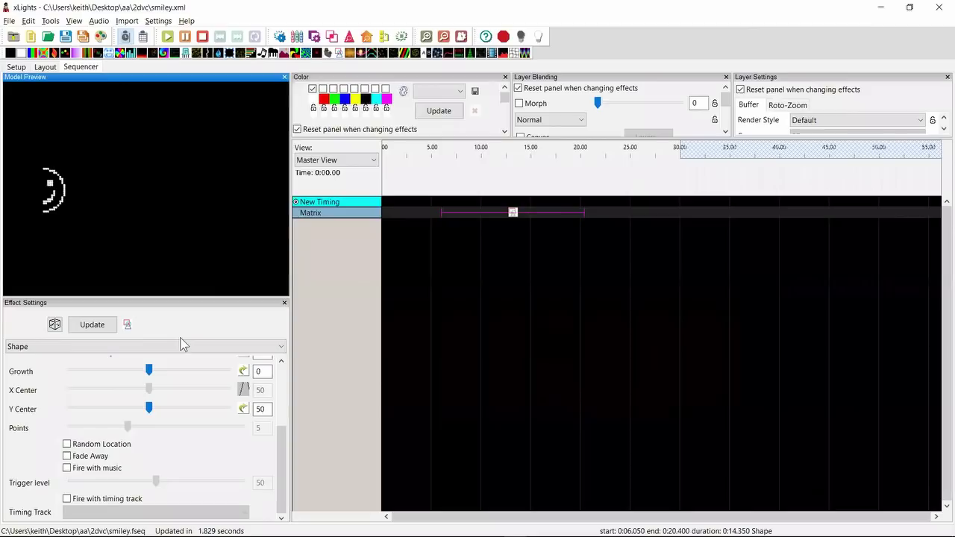
click(513, 213)
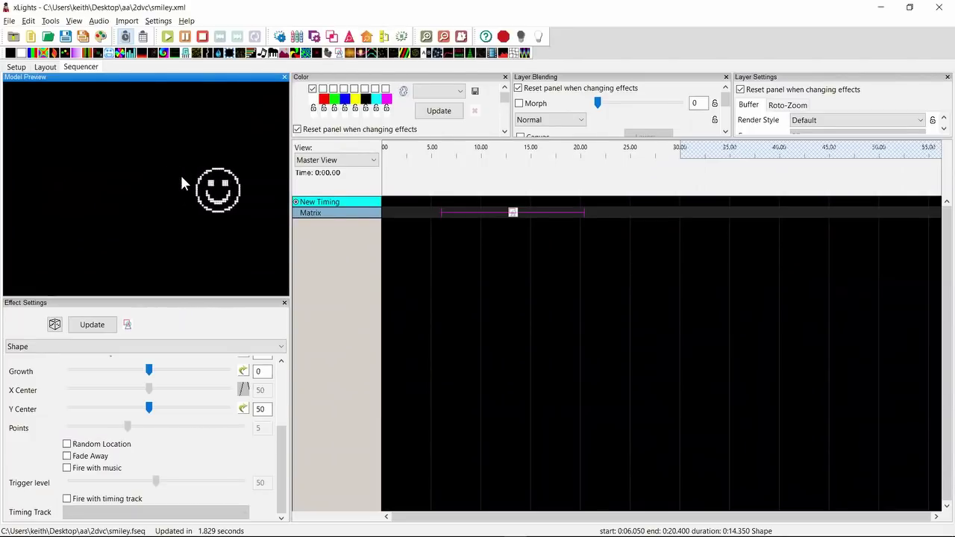
Open the 2D path generator enlarged and reposition the default line's endpoints to form a vertical segment along the canvas's left edge.
click(50, 21)
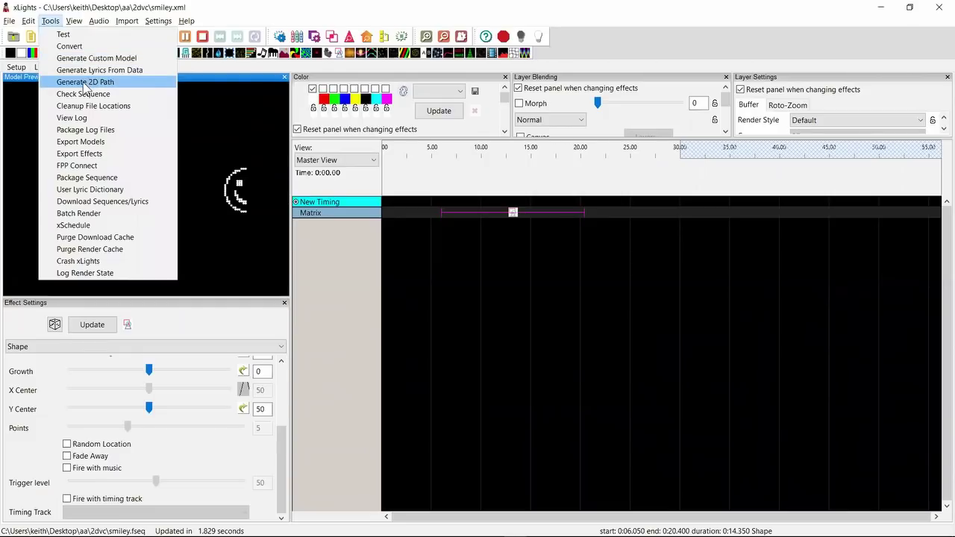
click(79, 84)
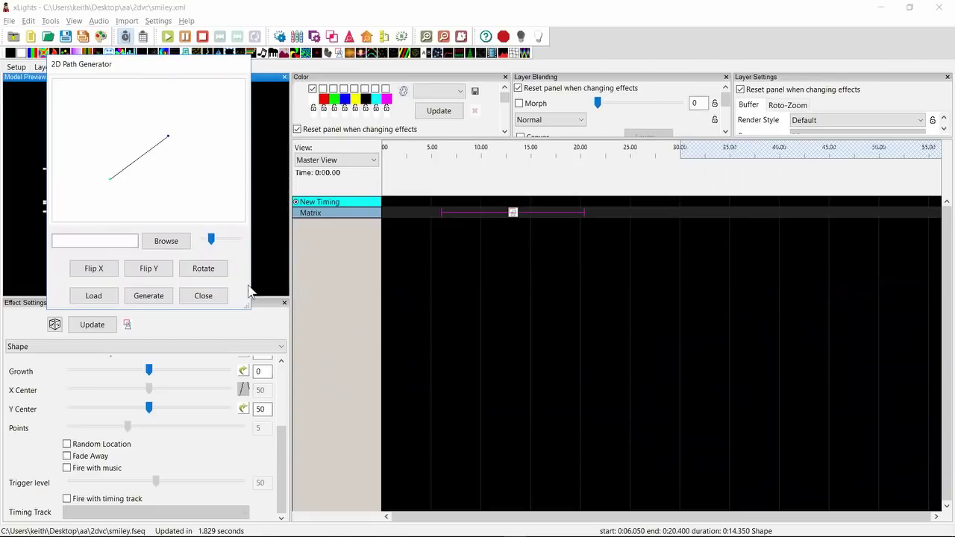
double_click(198, 65)
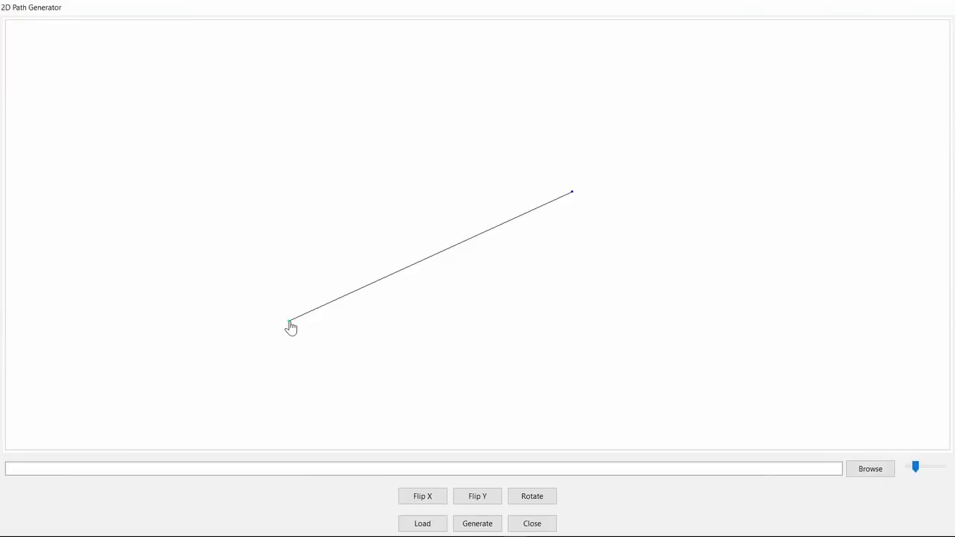
drag(289, 326, 282, 372)
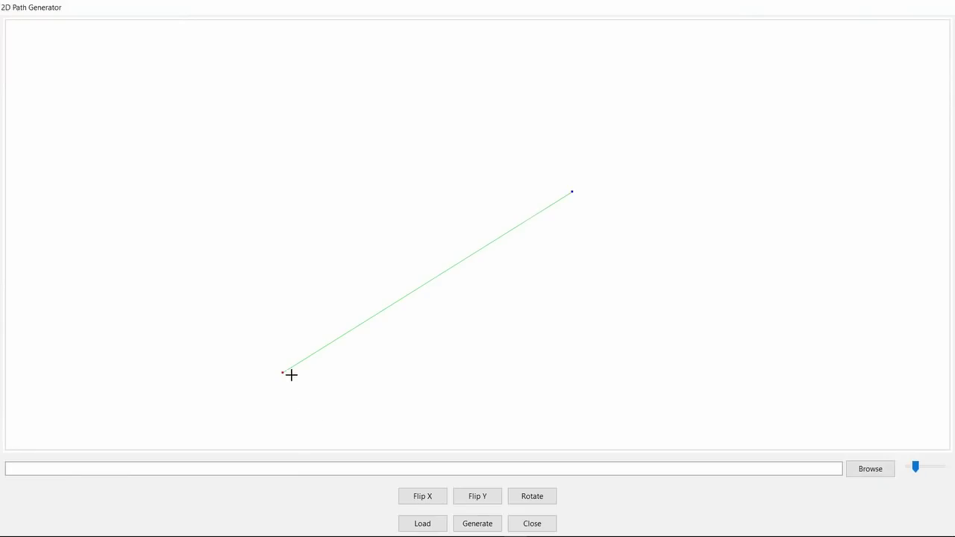
drag(283, 374, 30, 431)
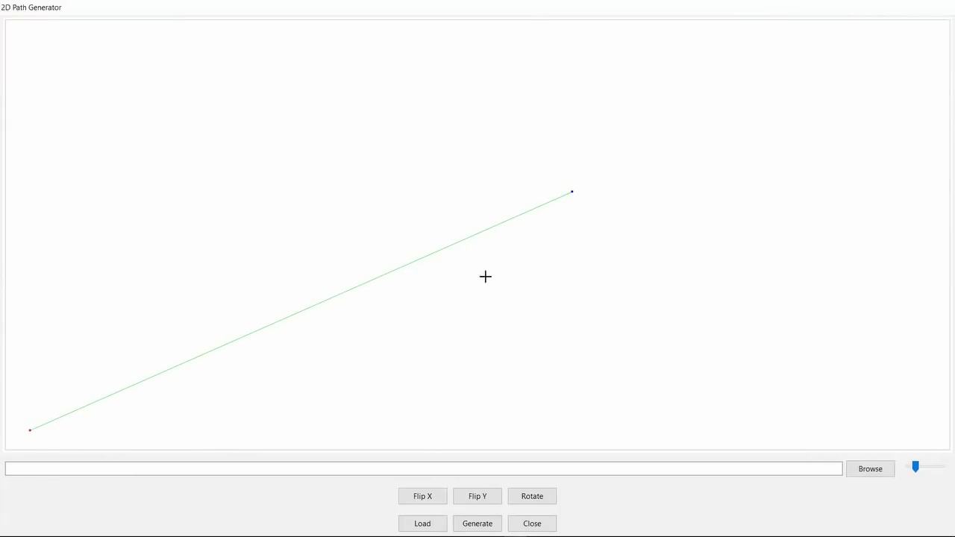
drag(572, 194, 32, 35)
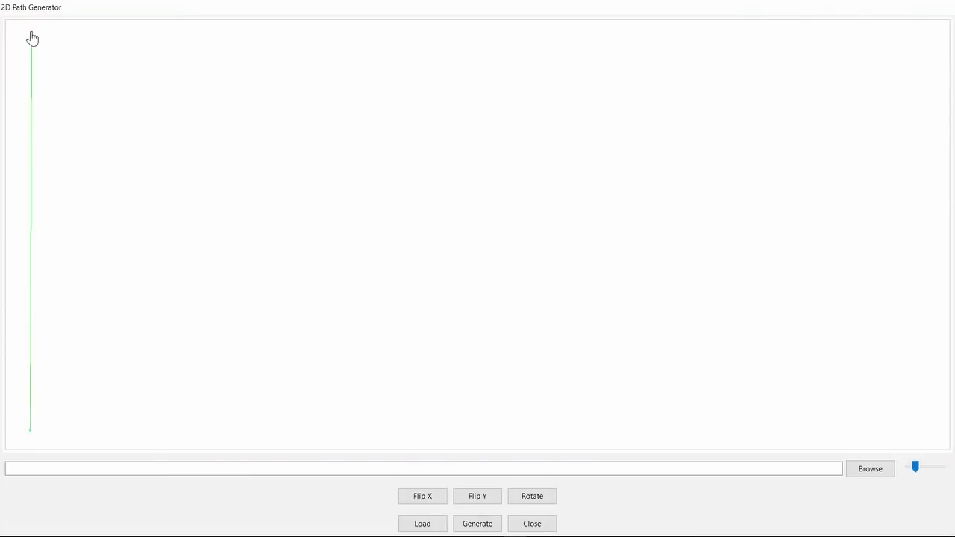
Add the top, right and bottom segments to close the path into a large rectangle around the canvas.
click(935, 34)
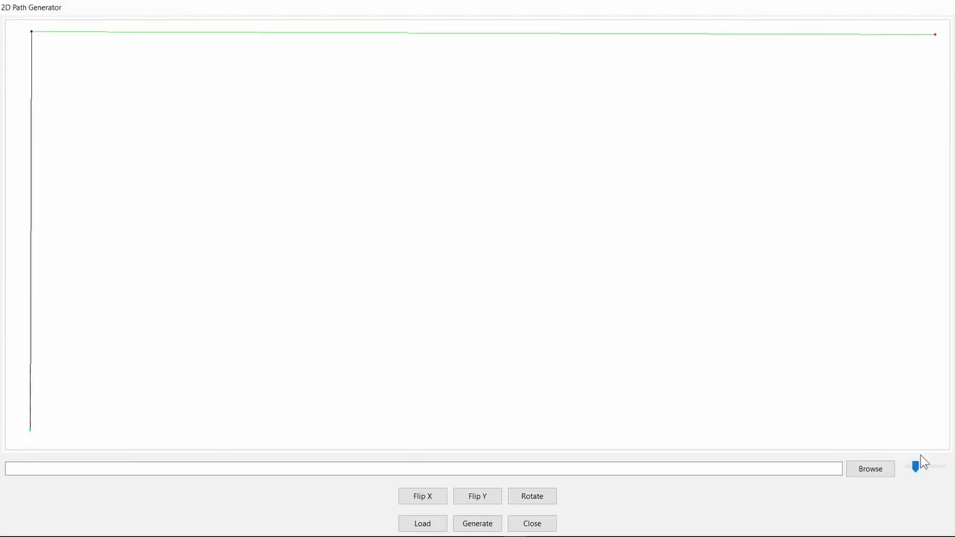
click(932, 439)
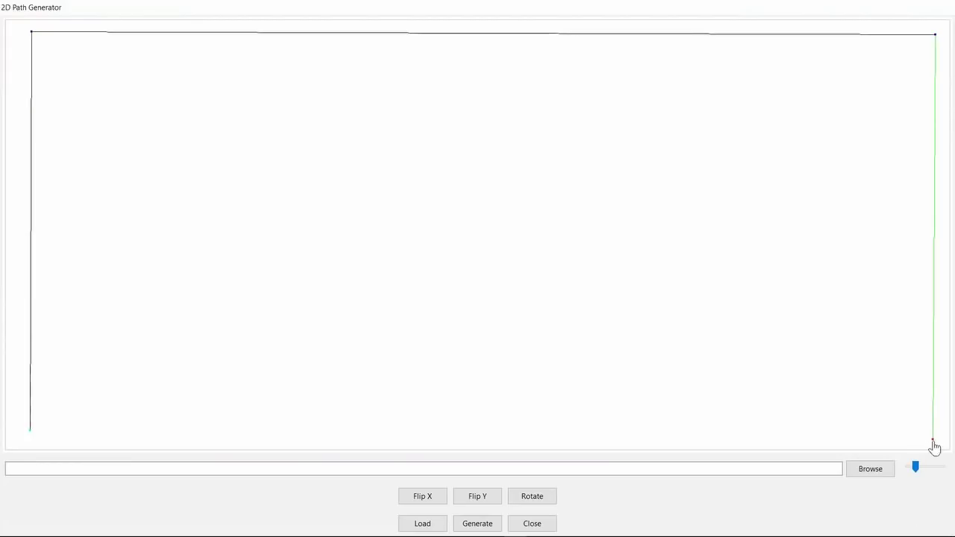
click(30, 433)
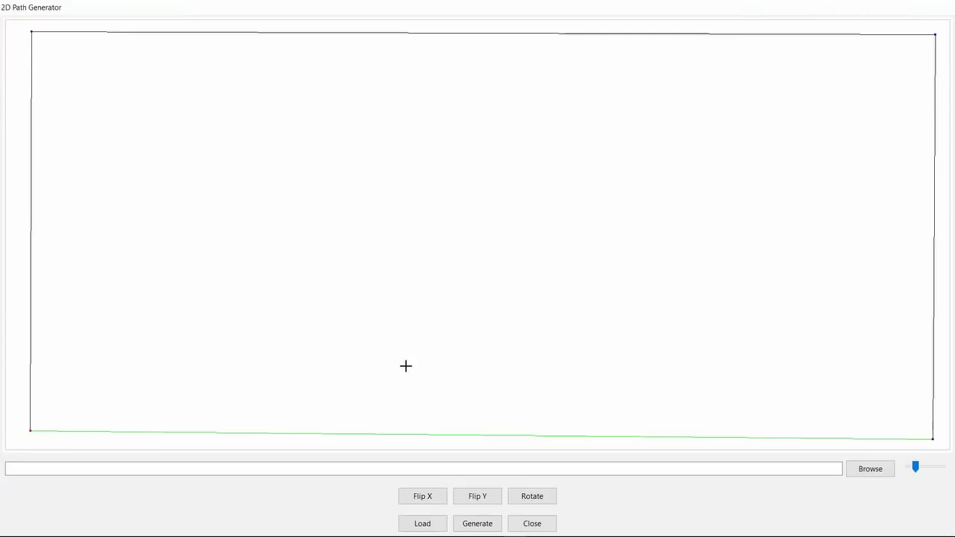
Generate the path's value curve files in the valuecurves folder under the name square, and close the generator.
click(478, 523)
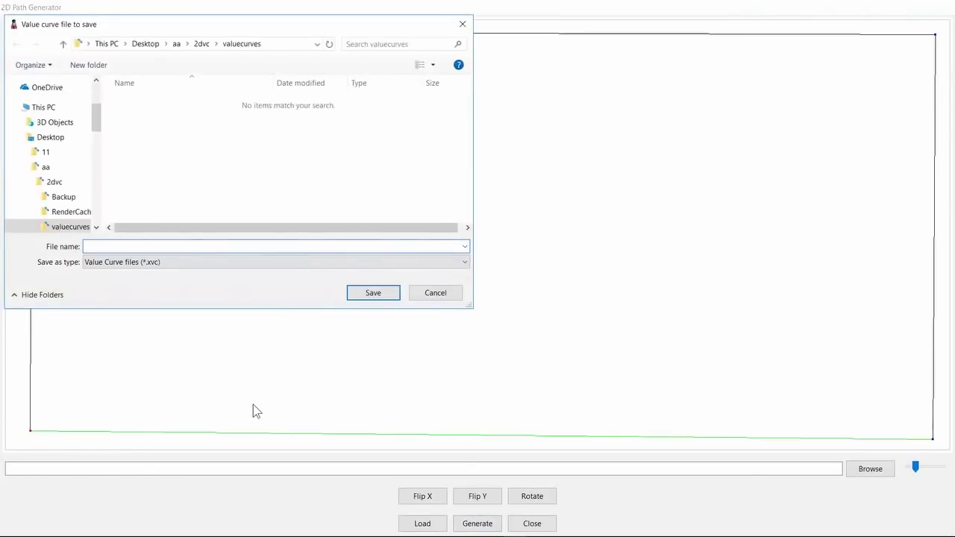
text(square)
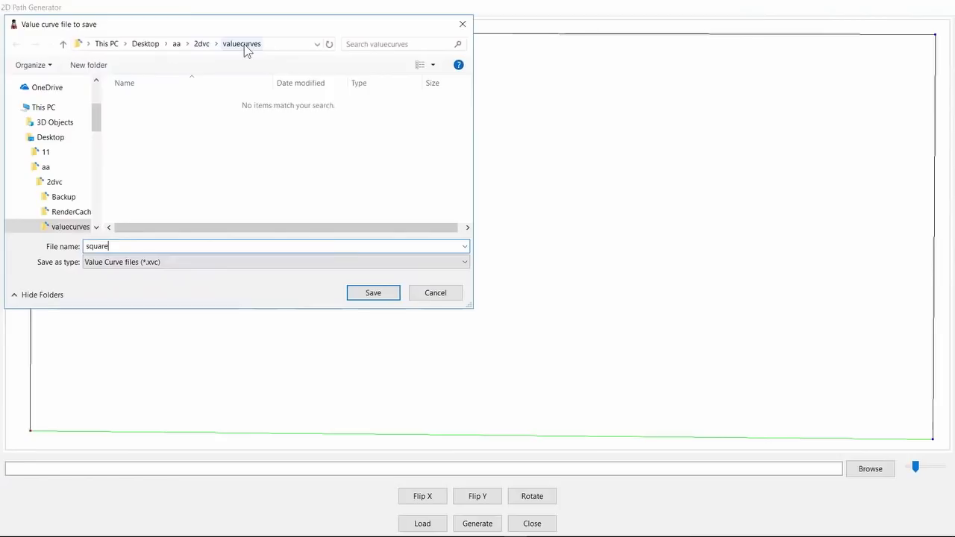
click(379, 292)
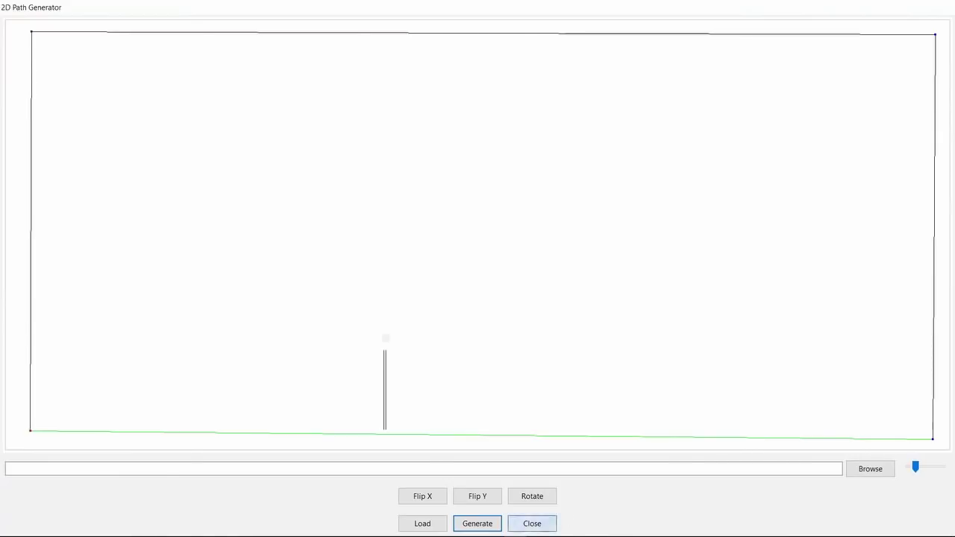
click(540, 522)
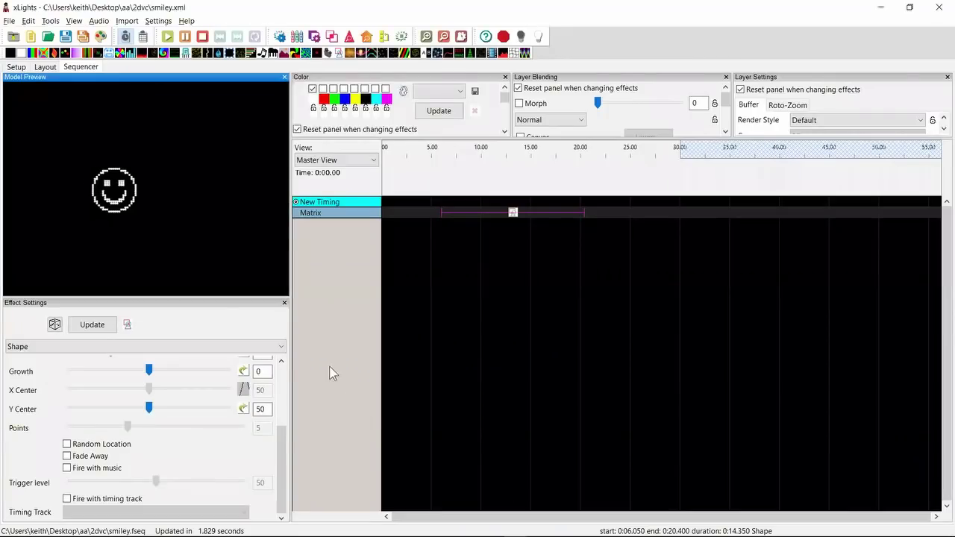
Apply the squareX.xvc preset as the value curve for X Center.
click(244, 390)
click(244, 390)
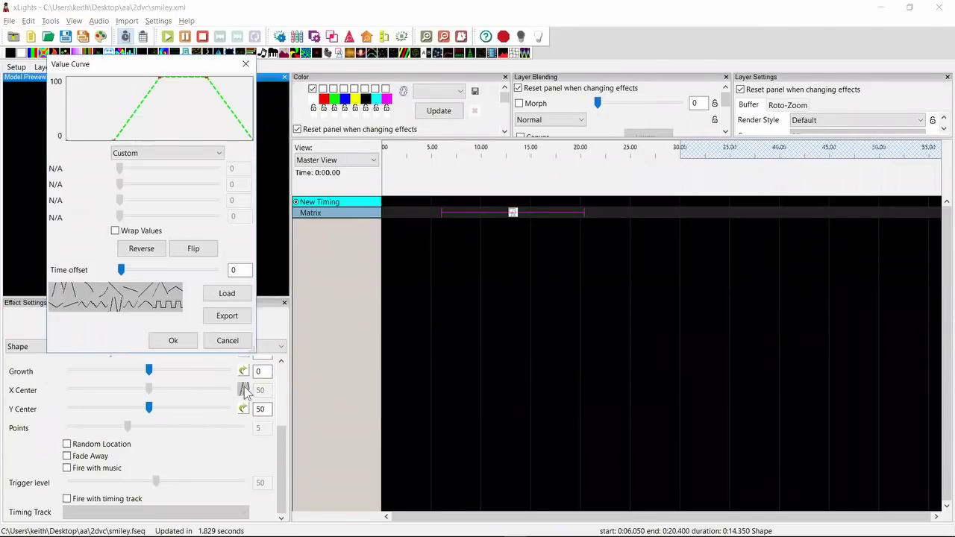
click(58, 293)
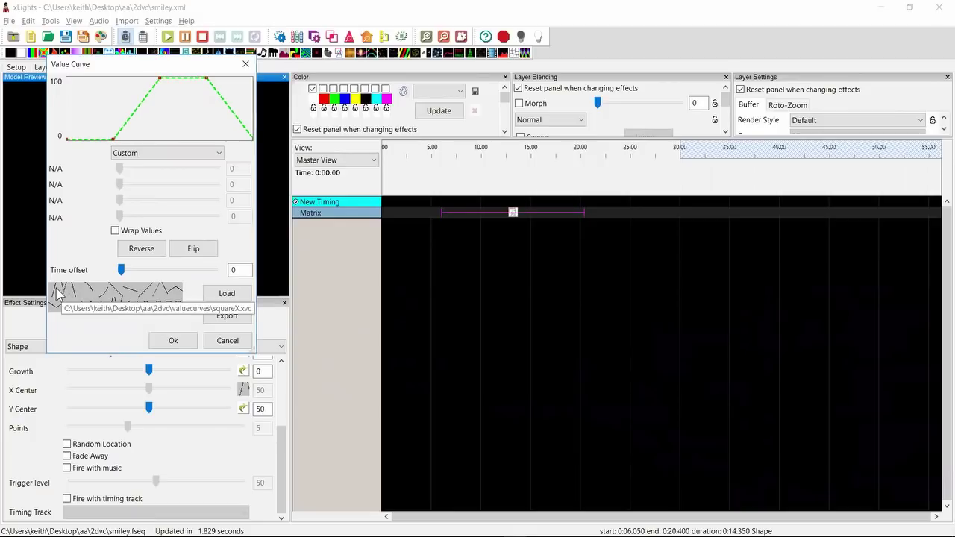
click(171, 345)
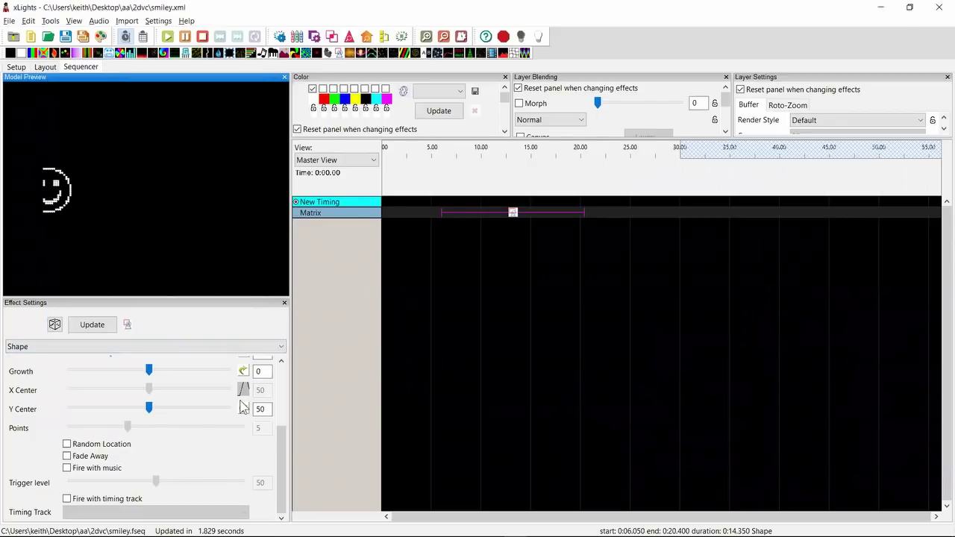
Apply the squareY.xvc preset as the value curve for Y Center.
click(242, 408)
click(72, 291)
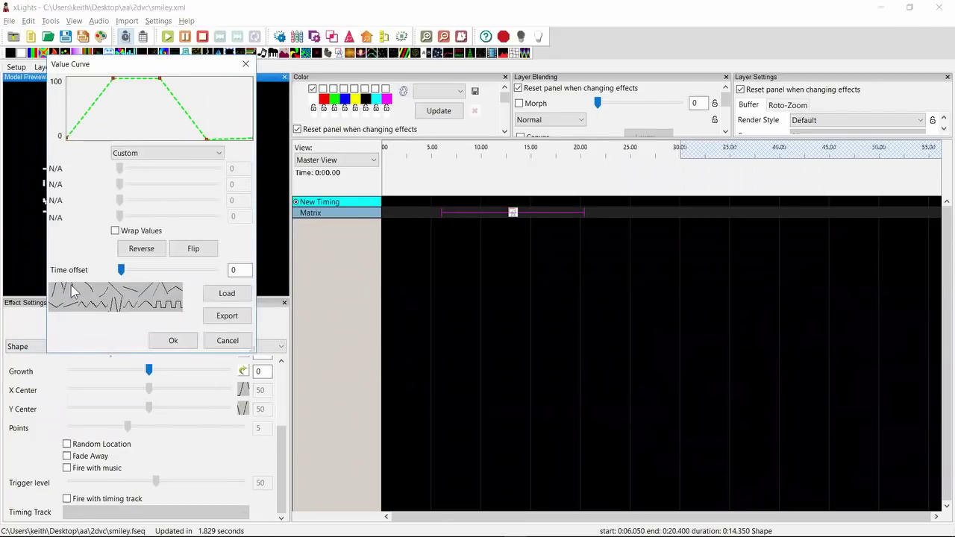
click(177, 341)
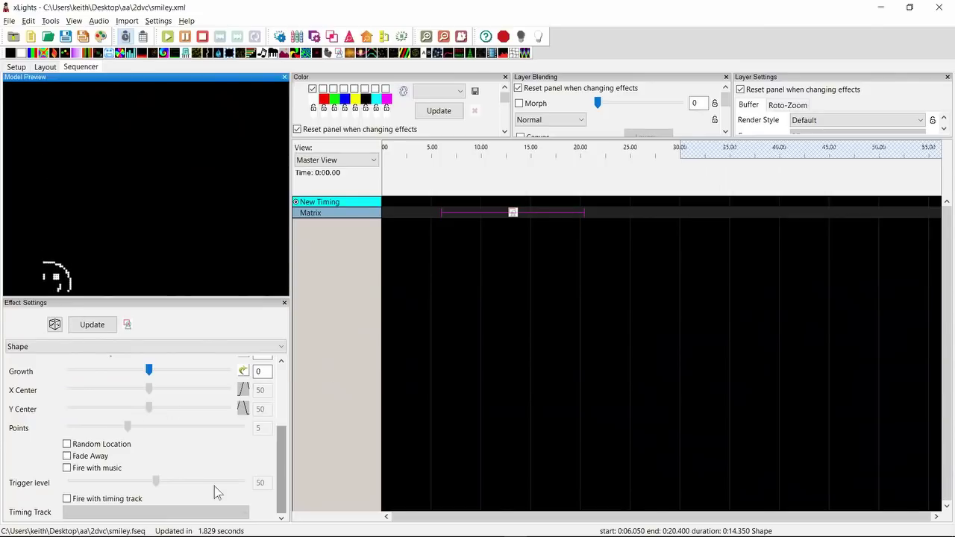
Turn off the Y Center value curve and try moving its slider to check the direction, returning it to 50.
click(243, 409)
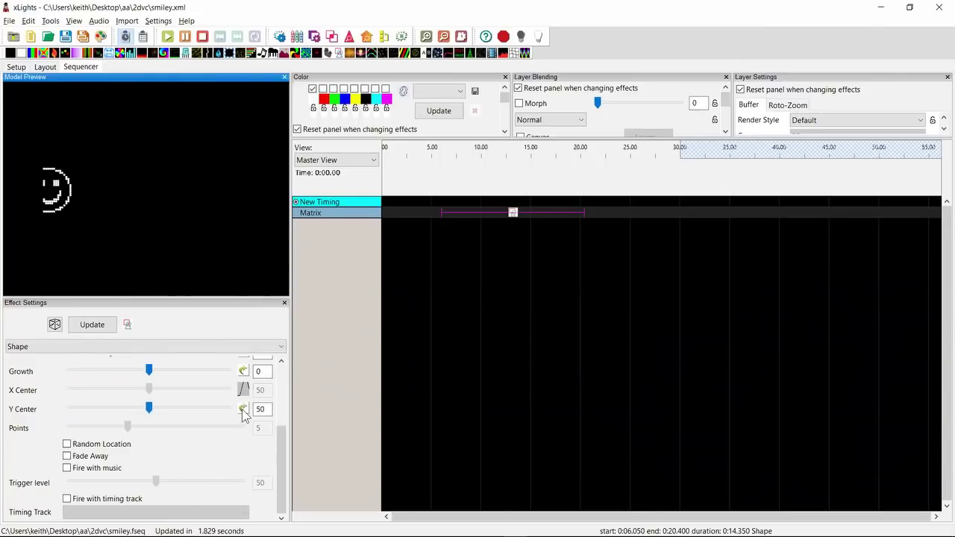
drag(148, 409, 40, 414)
drag(142, 414, 148, 407)
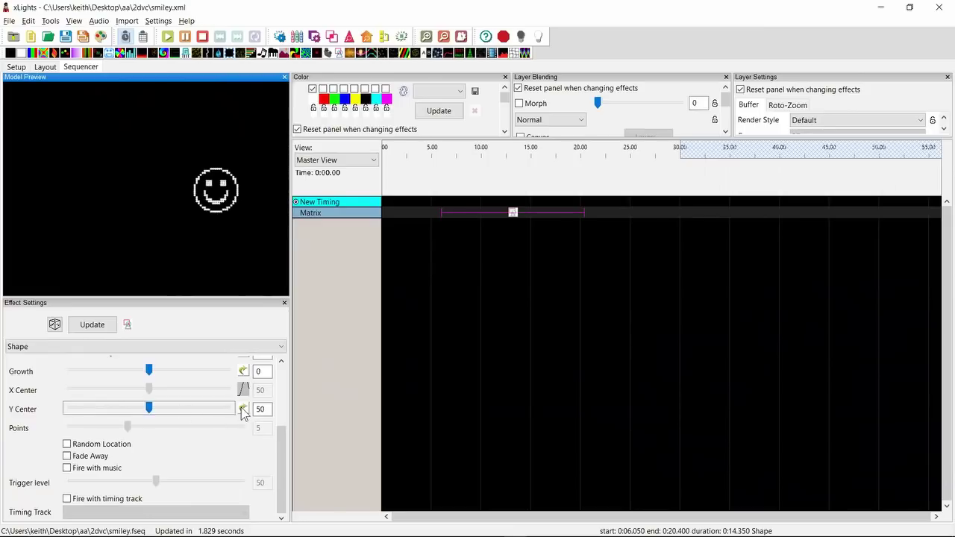
Re-enable the Y Center value curve and flip it.
click(244, 409)
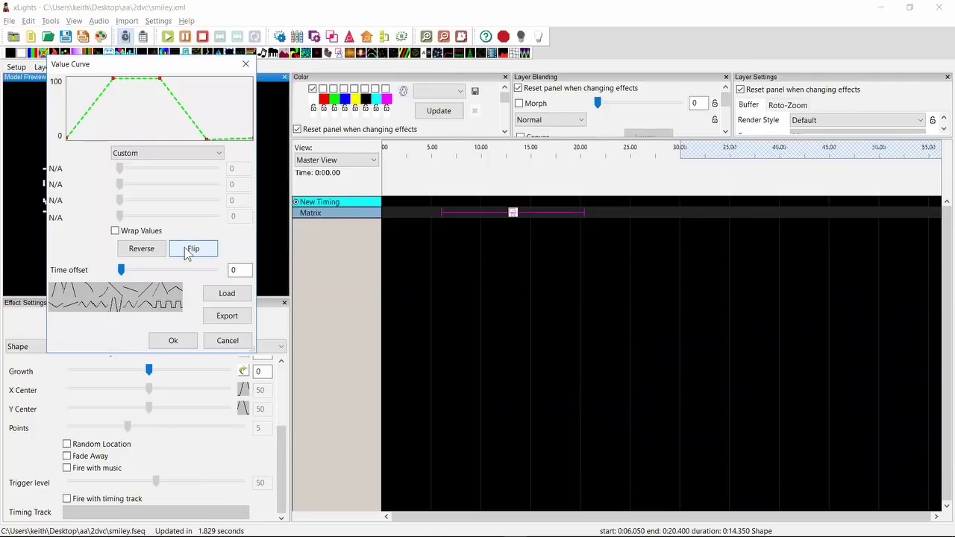
click(187, 252)
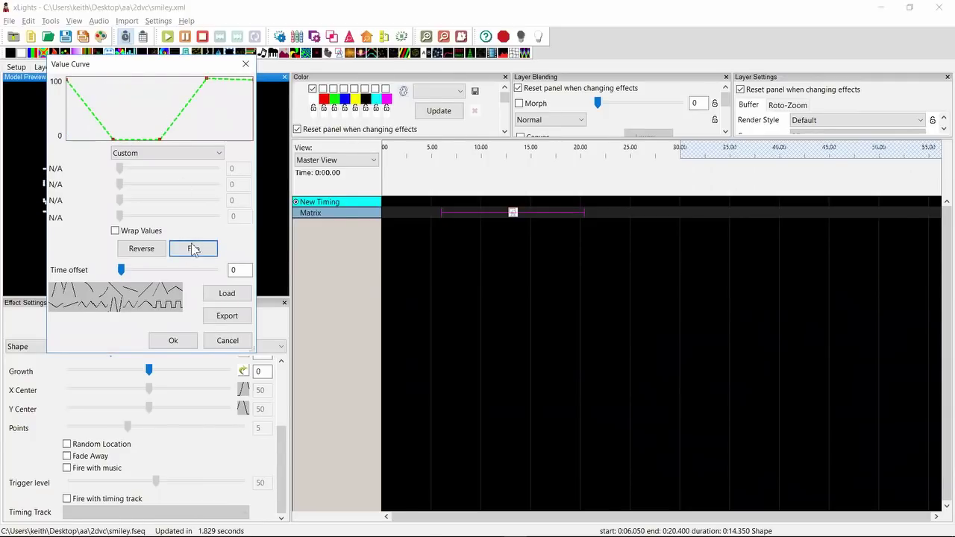
click(173, 340)
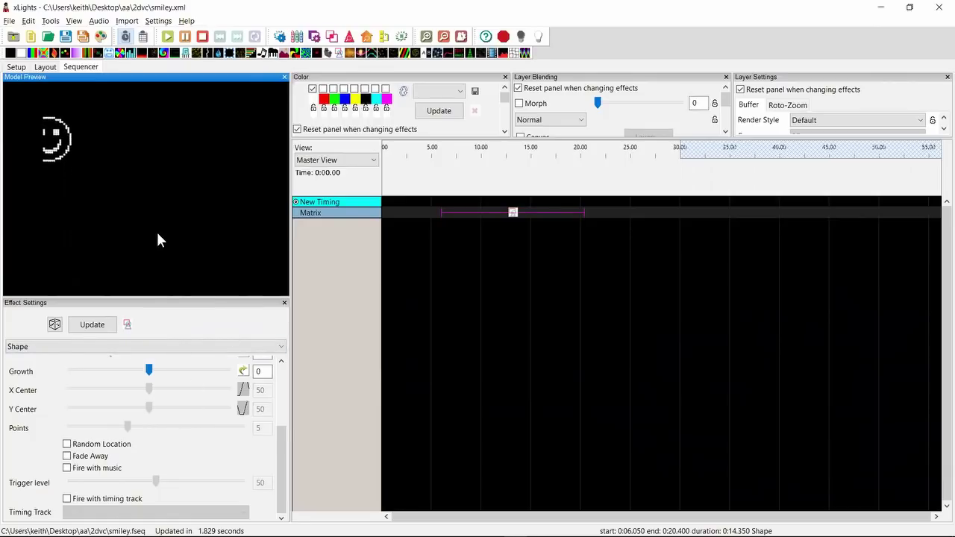
Load the saved squareX.xvc path into the 2D path generator.
click(51, 21)
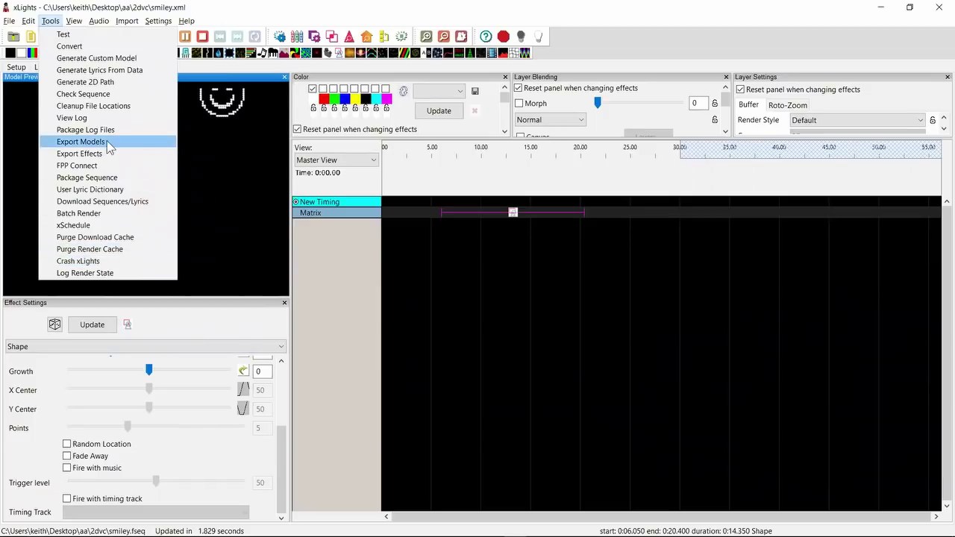
click(103, 84)
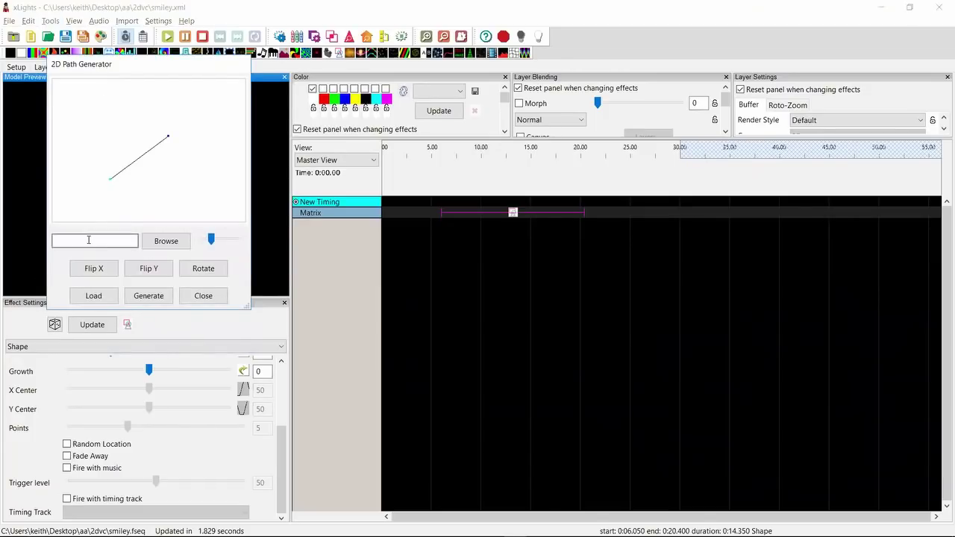
click(93, 295)
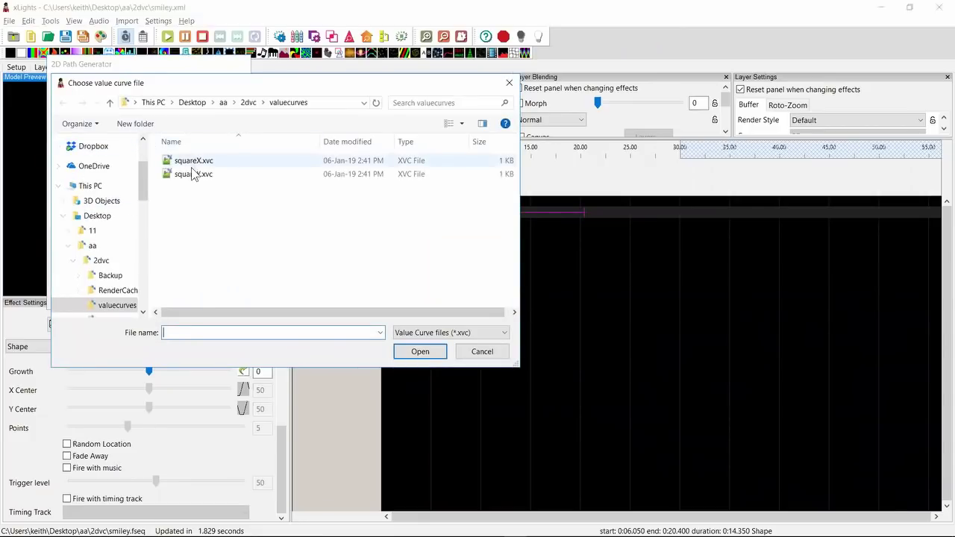
double_click(184, 160)
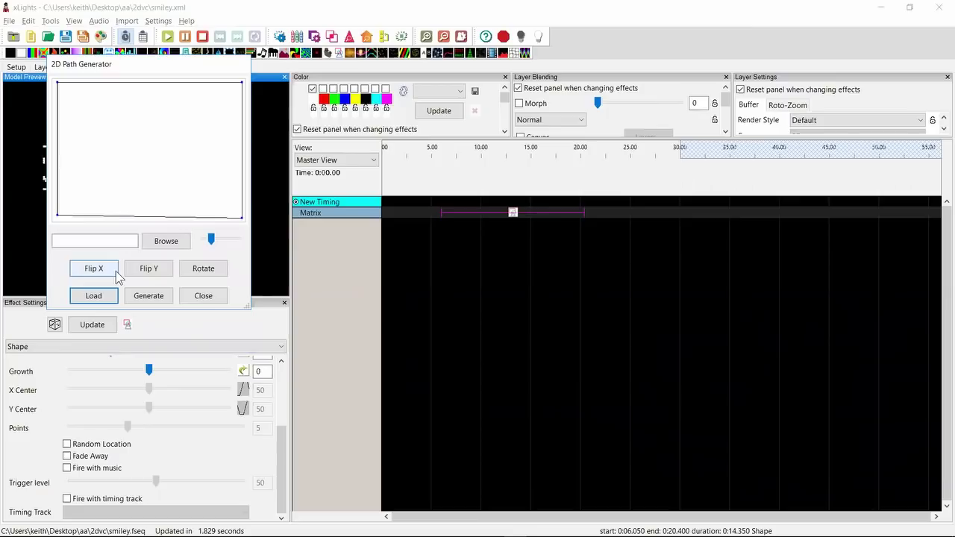
Flip the loaded square path along Y and generate its value curves, overwriting the existing squareX.xvc and squareY.xvc files.
click(157, 271)
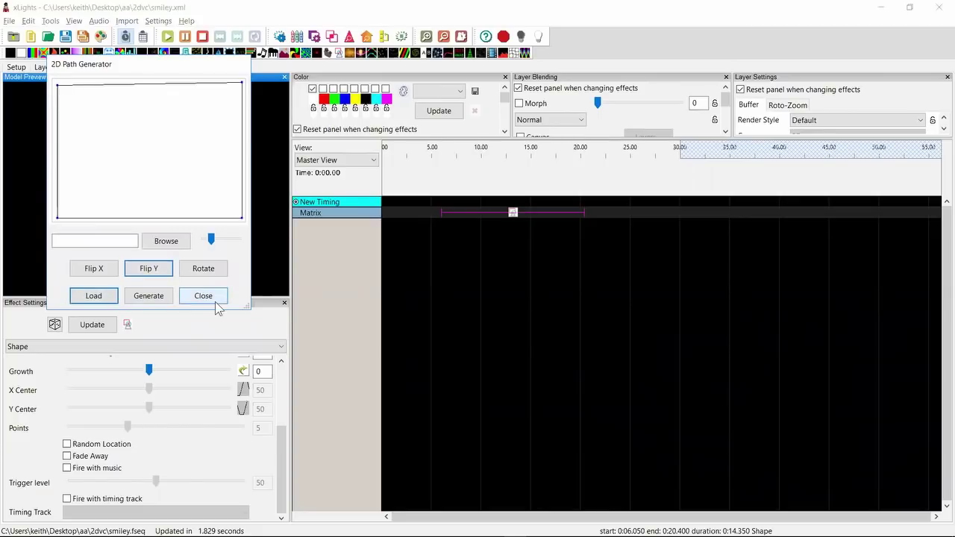
click(145, 297)
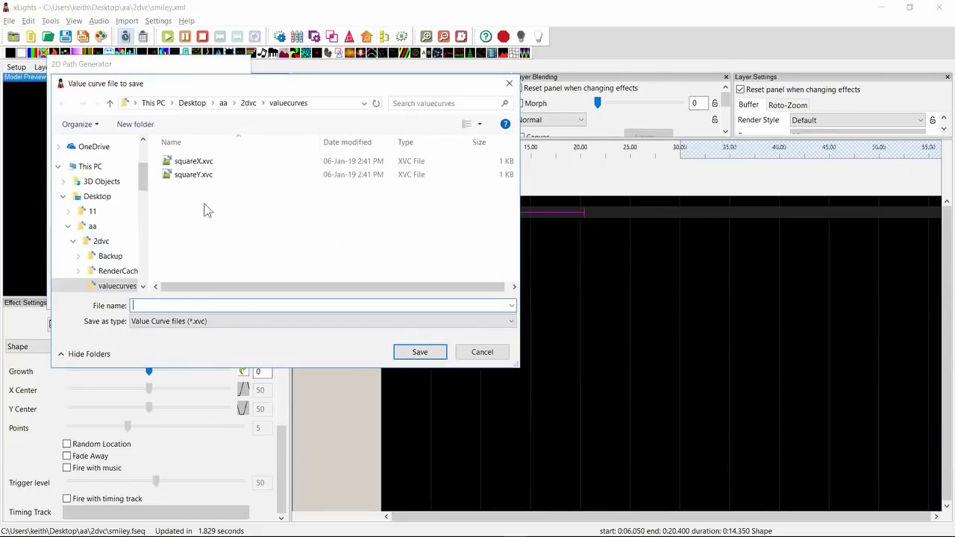
double_click(196, 162)
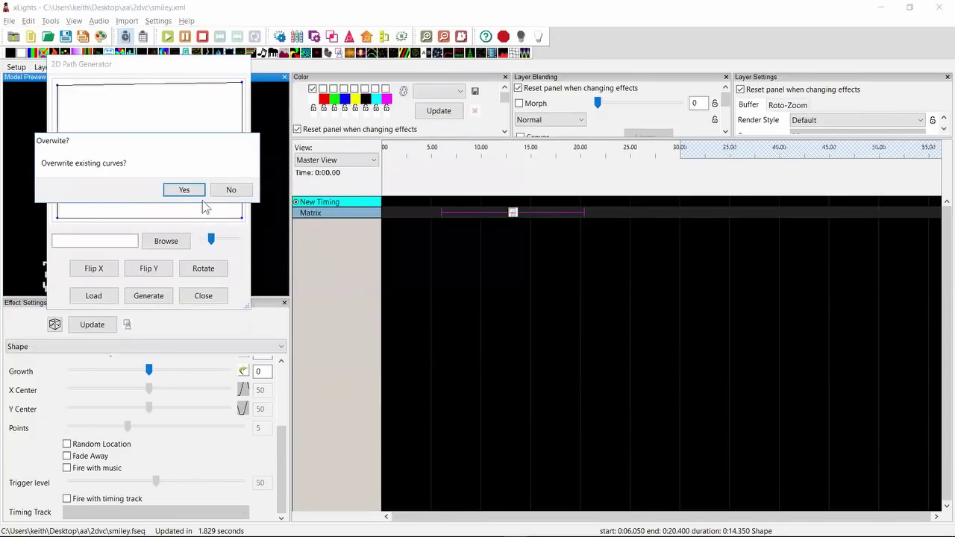
click(179, 188)
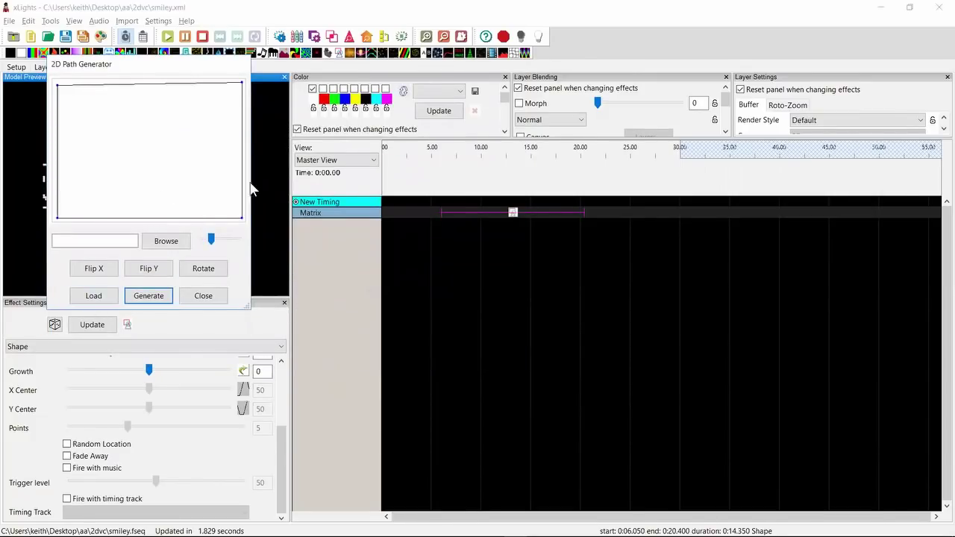
click(203, 296)
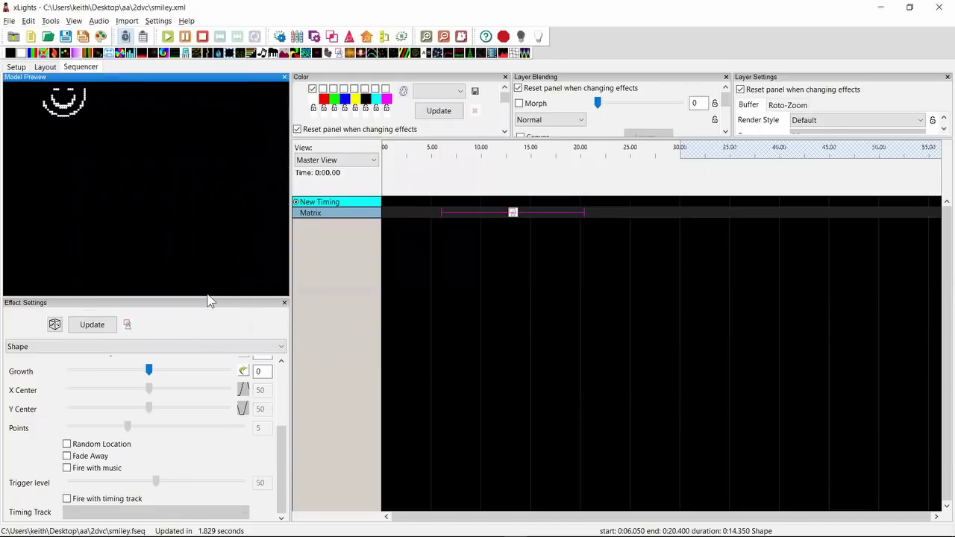
Reapply the regenerated squareY.xvc preset as the value curve for Y Center.
click(242, 410)
click(243, 410)
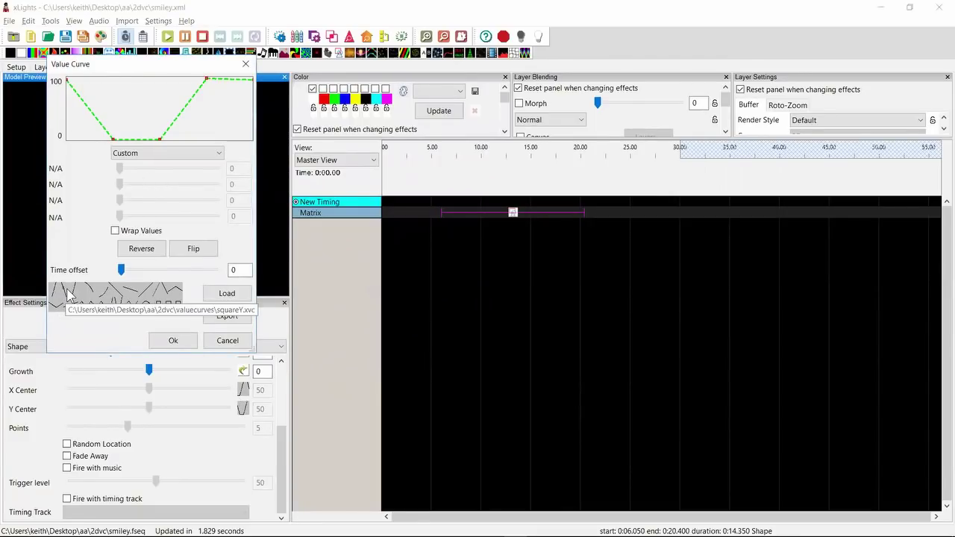
click(68, 293)
click(174, 341)
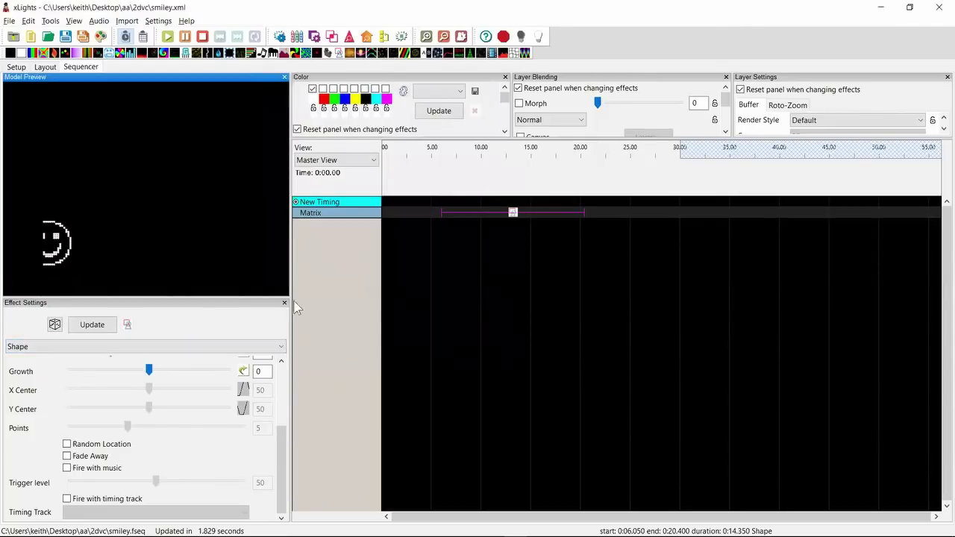
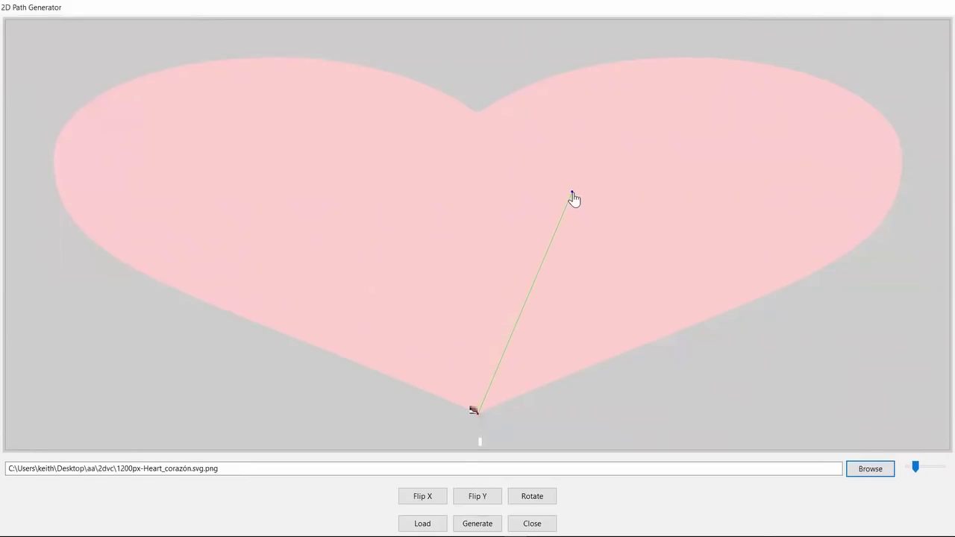
Trace the heart image's left side from the lower tip to the upper-left curve, inserting extra path points to follow the outline.
drag(572, 198, 145, 279)
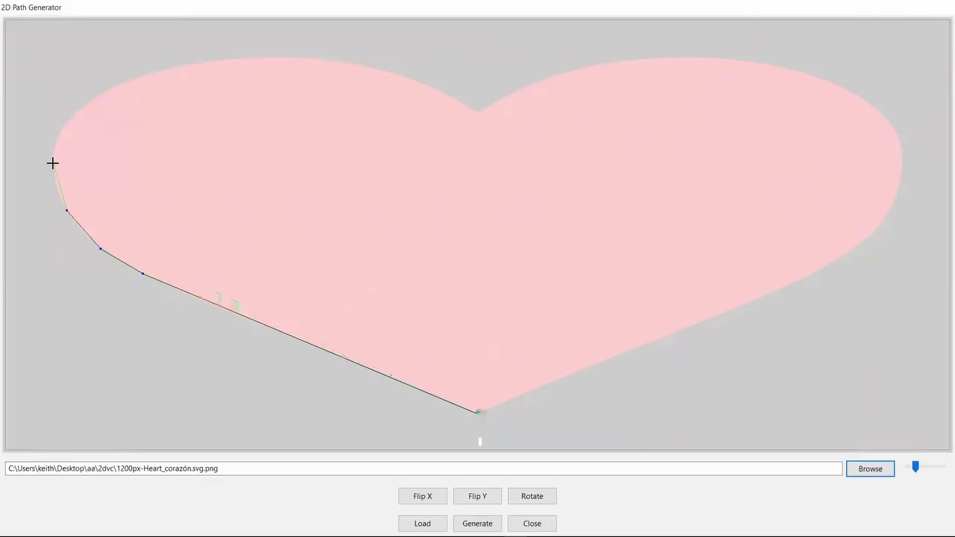
click(52, 163)
click(192, 65)
drag(118, 117, 80, 108)
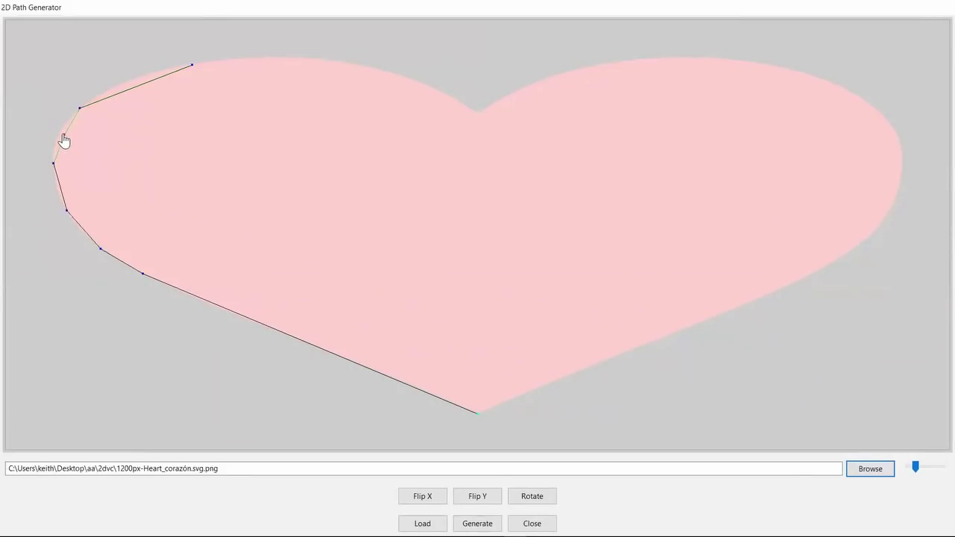
drag(63, 141, 58, 140)
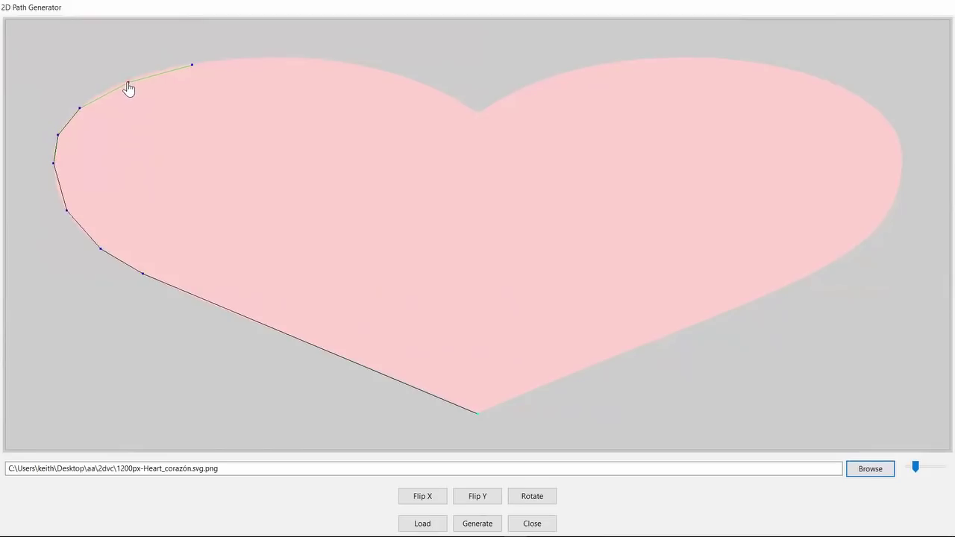
drag(130, 88, 128, 79)
Continue the path over the top of the heart's left lobe and down to the centre notch.
click(260, 59)
click(329, 62)
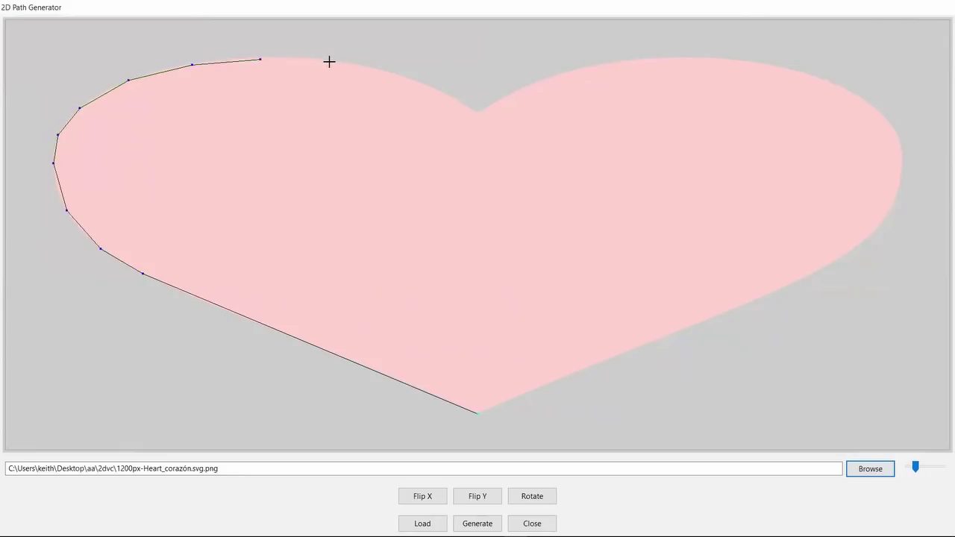
click(379, 71)
click(423, 84)
click(454, 97)
click(476, 114)
Add path points from the centre notch over the top of the heart's right lobe.
click(544, 78)
click(589, 67)
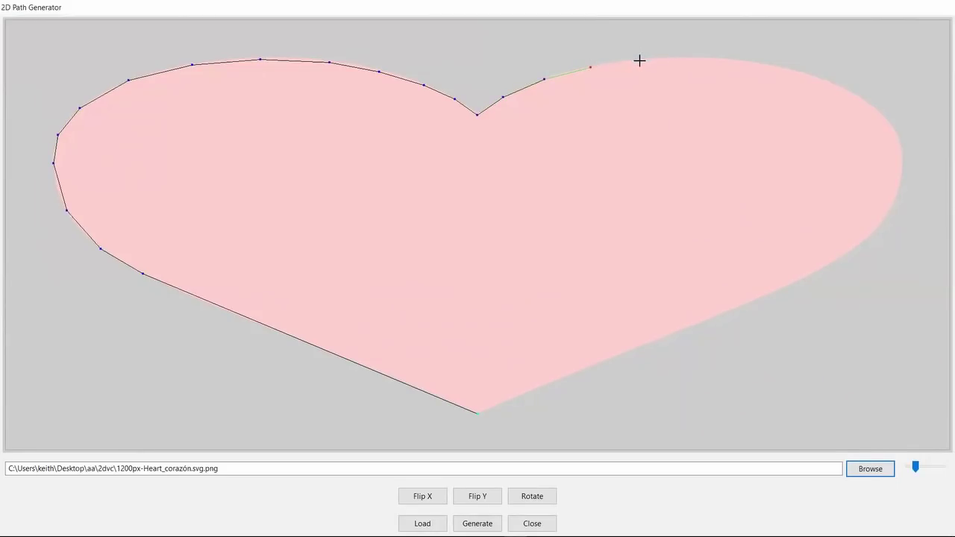
click(640, 60)
click(750, 62)
click(800, 73)
click(848, 90)
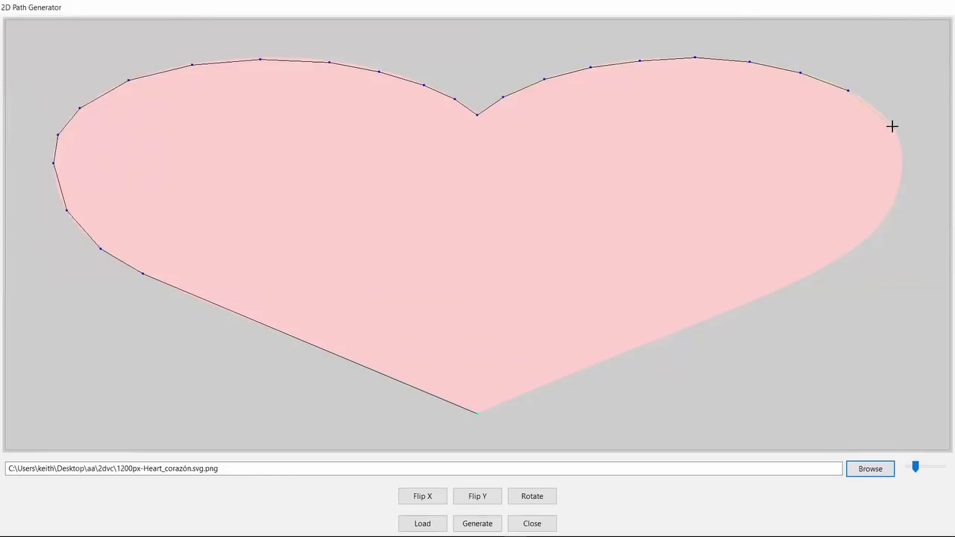
Trace the heart's right side with path points, refine its upper-right curve, and close the path at the lower tip.
click(893, 127)
drag(896, 154, 902, 157)
click(873, 106)
click(883, 221)
click(479, 415)
Flip the heart path along Y, generate its value curves as Heart, and close the path generator.
click(481, 499)
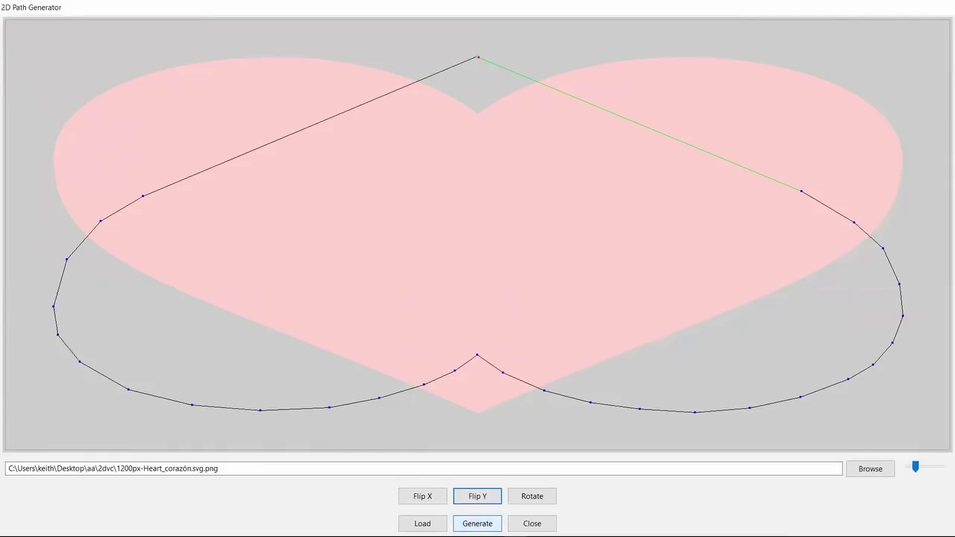
click(478, 523)
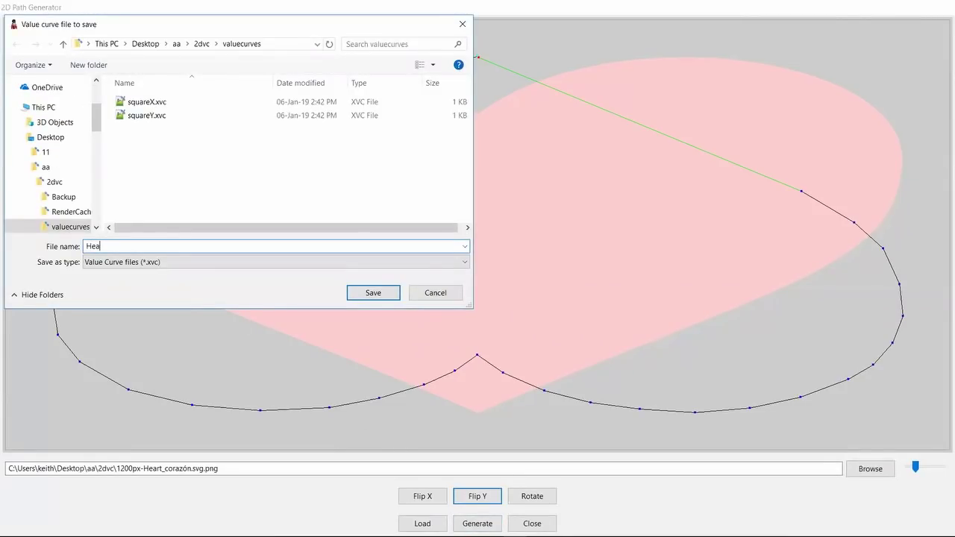
click(382, 293)
key(alt+Tab)
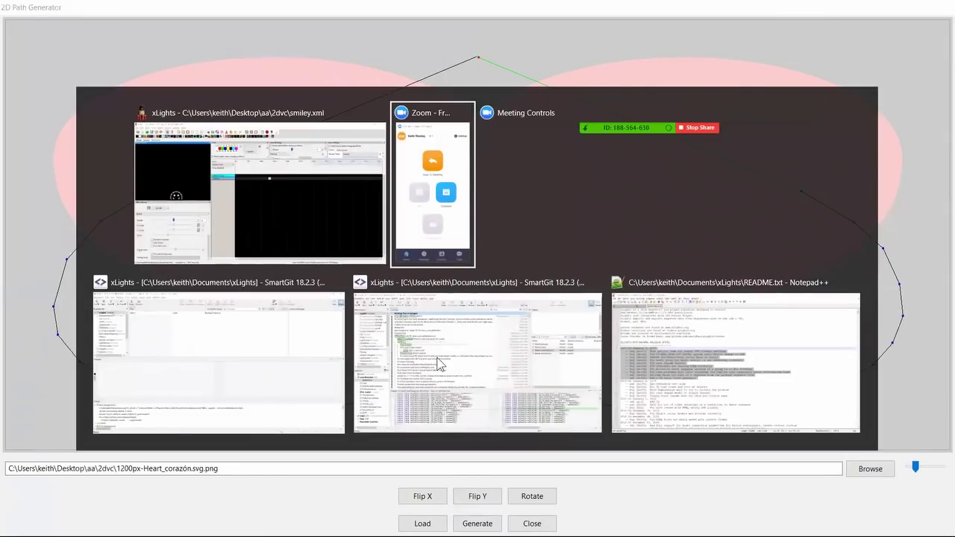
key(alt+shift+Tab)
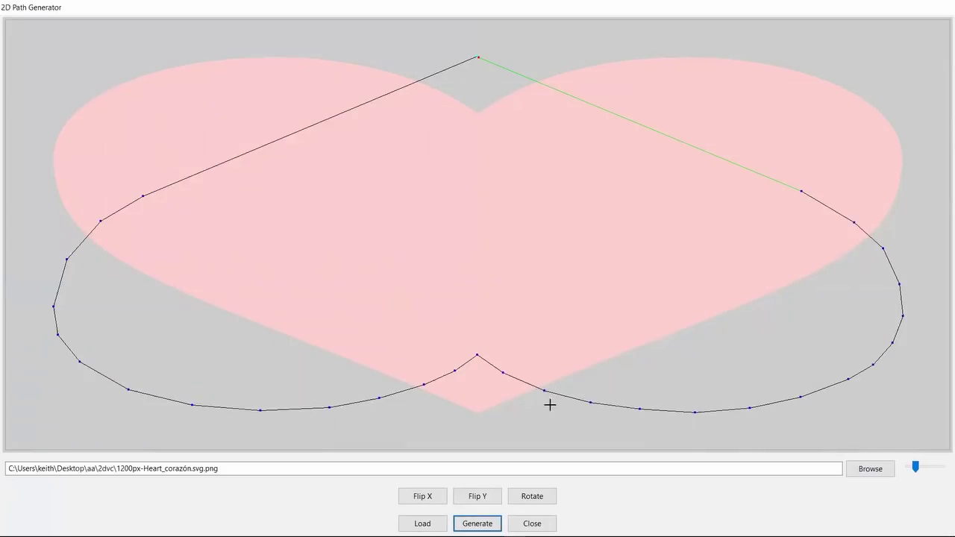
click(532, 523)
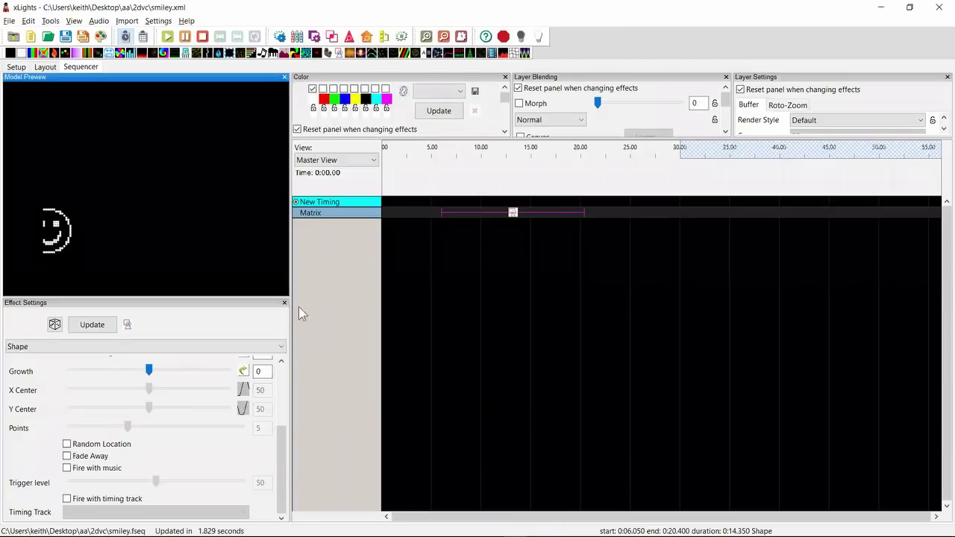
Apply the generated Heart X preset as the value curve for X Center.
click(239, 391)
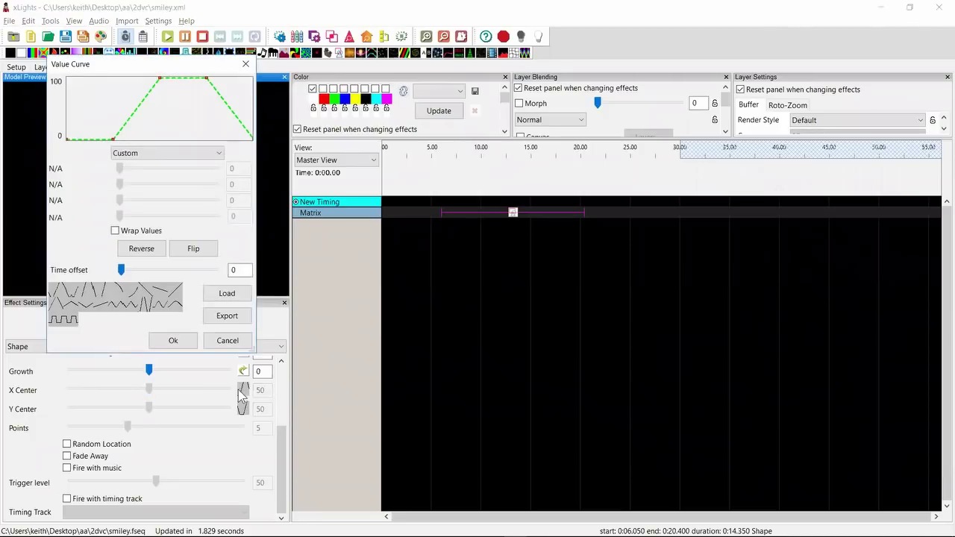
click(53, 297)
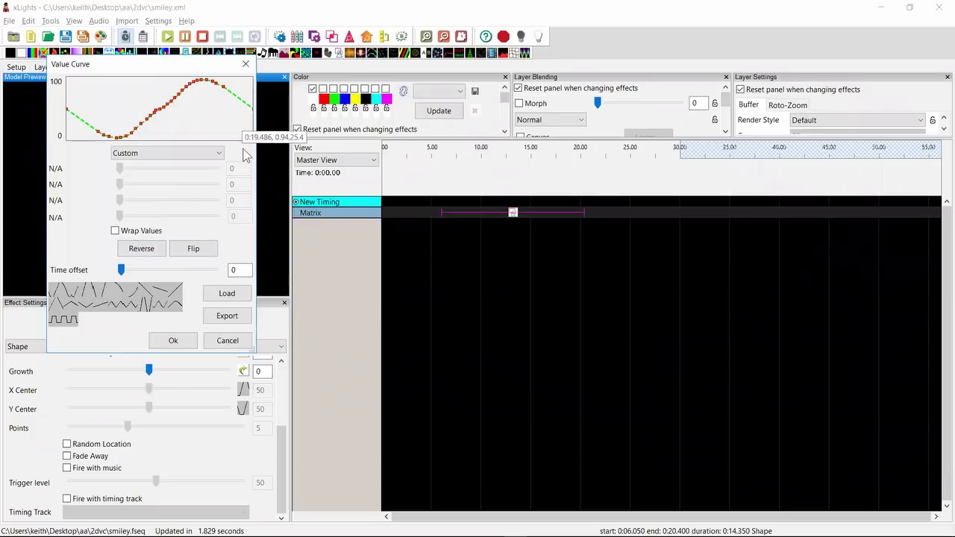
click(173, 340)
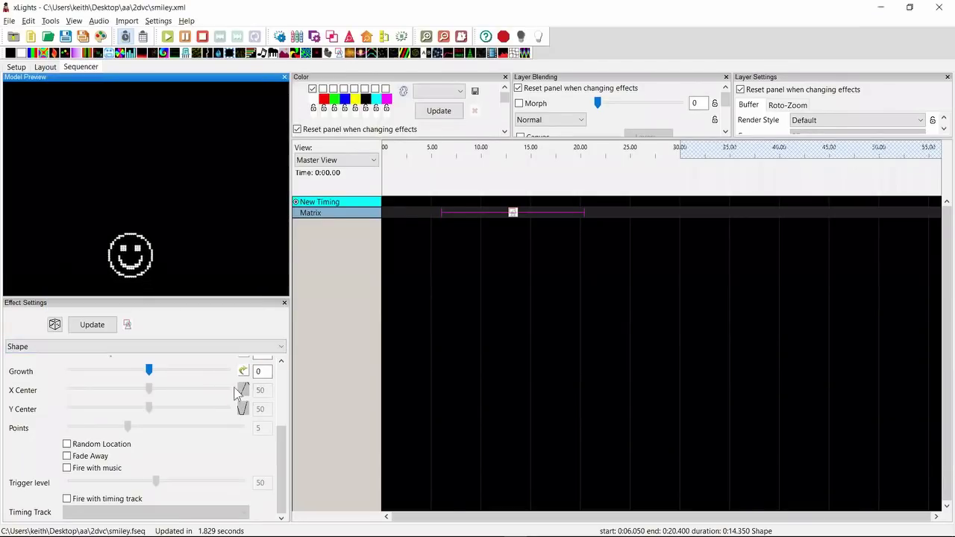
Apply the HeartY.xvc preset as the value curve for Y Center.
click(243, 409)
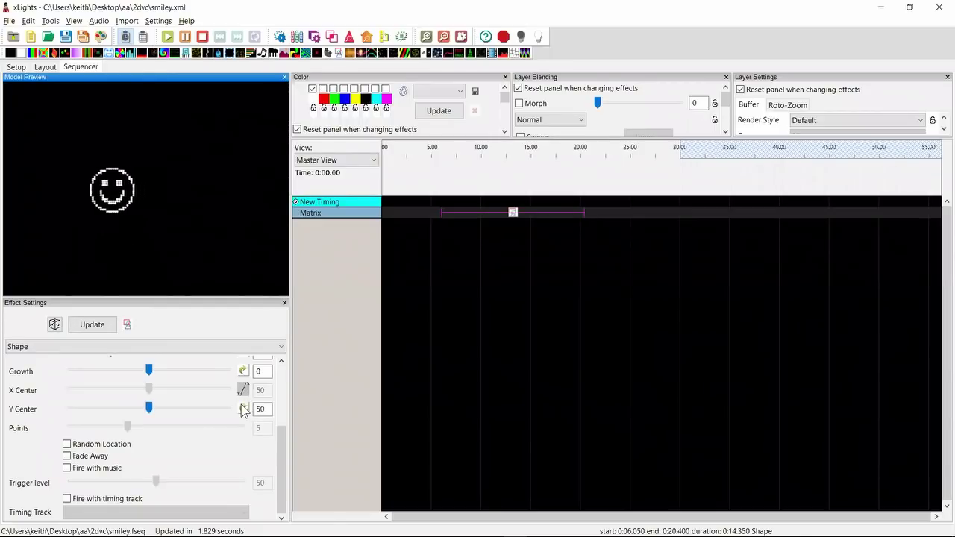
click(242, 409)
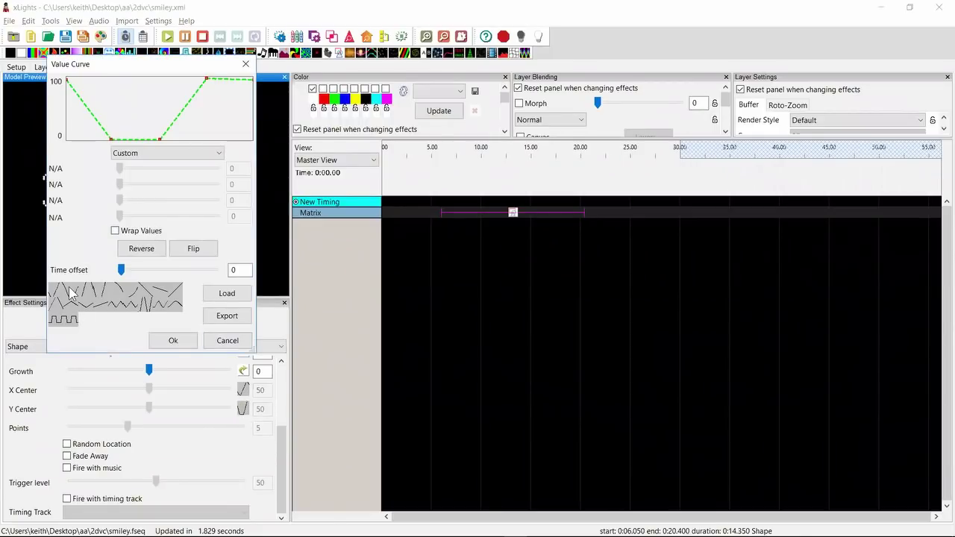
click(68, 291)
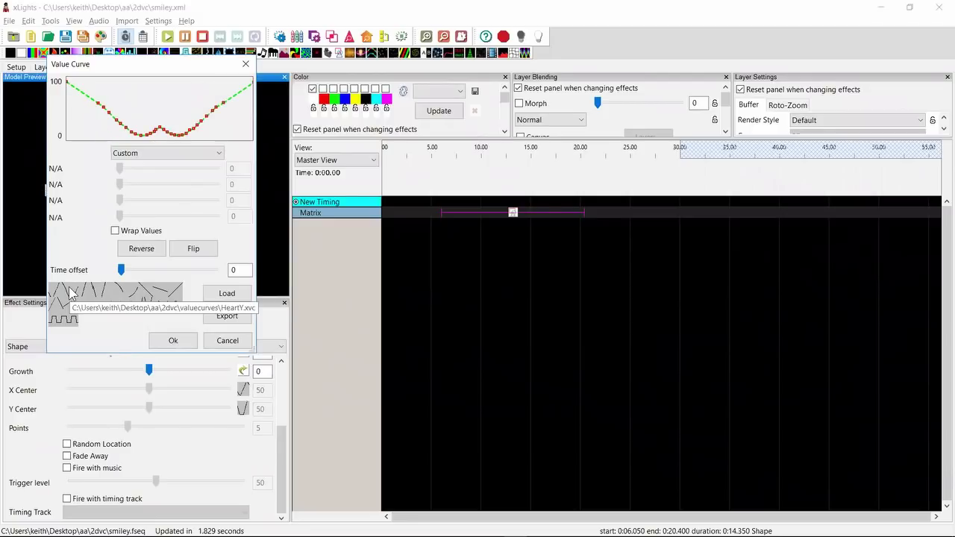
click(179, 346)
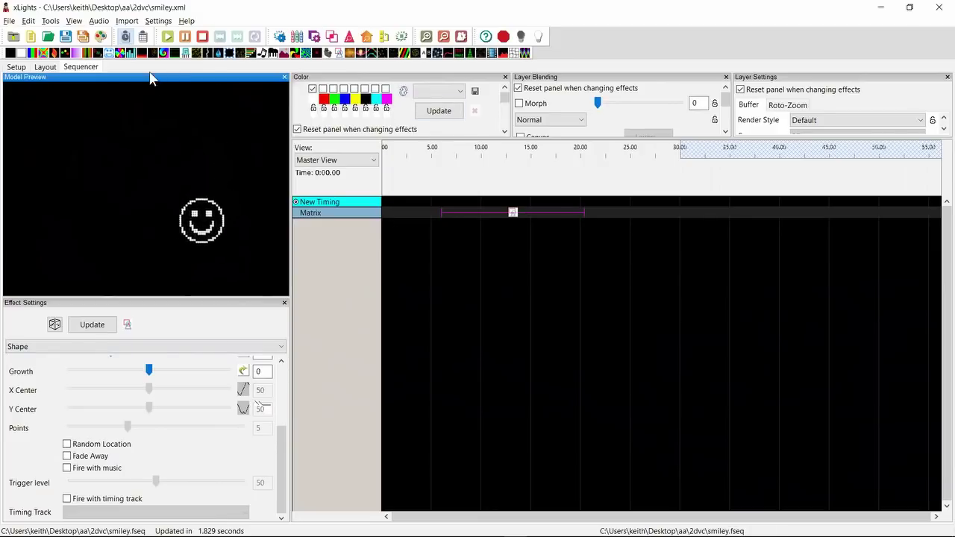
Examine the Pinwheel and Galaxy effect settings for centre position controls that accept value curves.
click(284, 54)
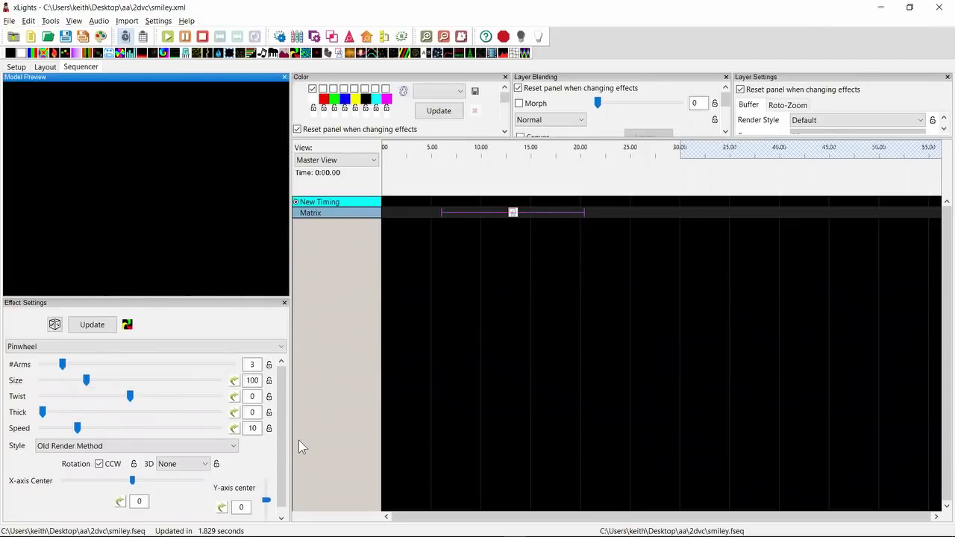
scroll(275, 479, down, 1)
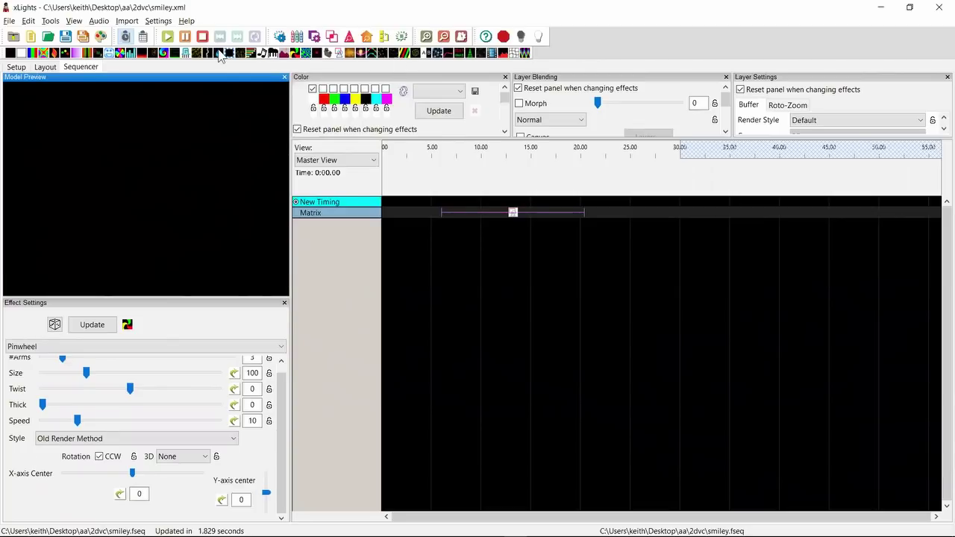
click(161, 53)
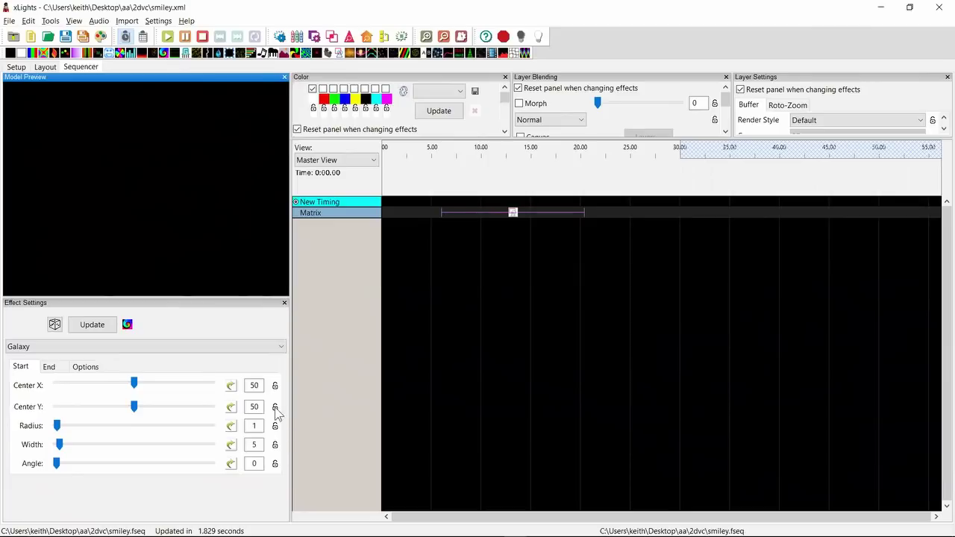